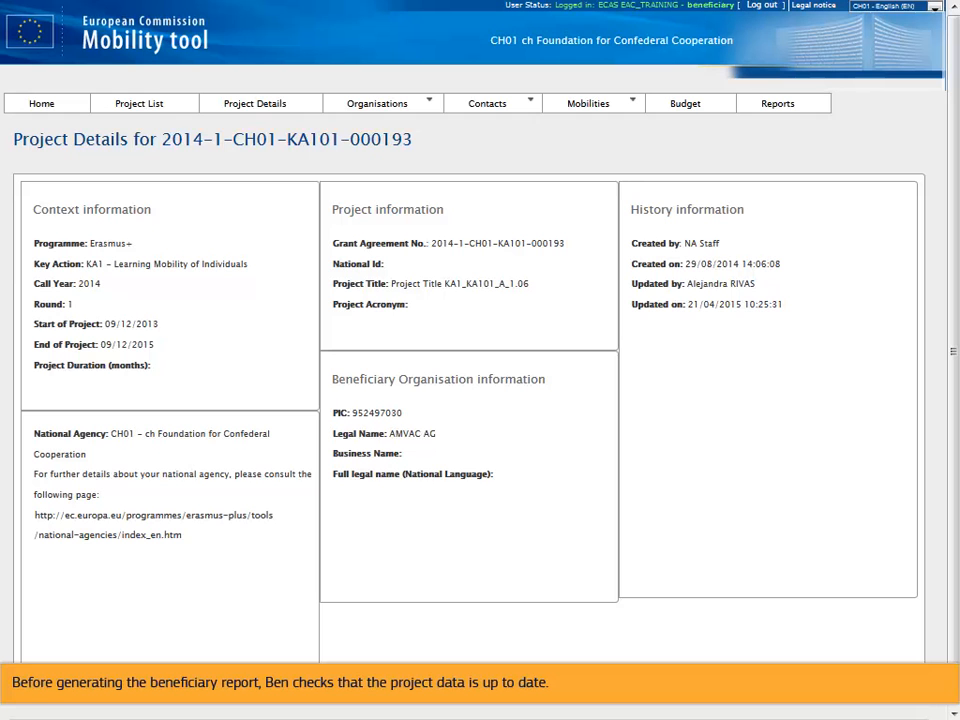
Step: Check the project's mobilities list, and save 1,400 as the current budget for Organisational Support
click(628, 107)
click(643, 129)
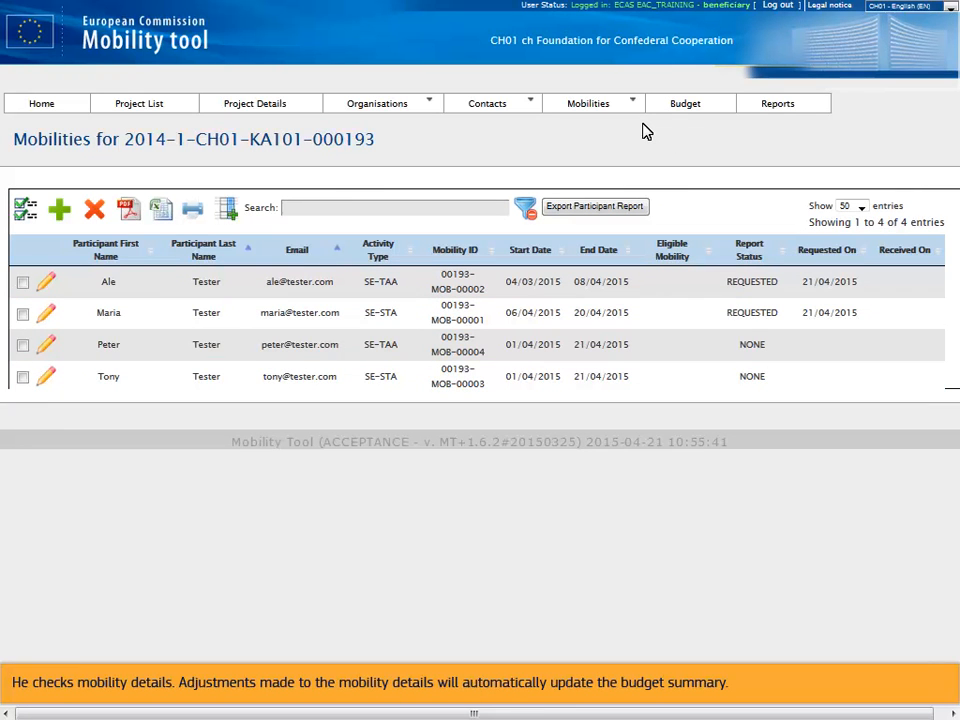
click(707, 104)
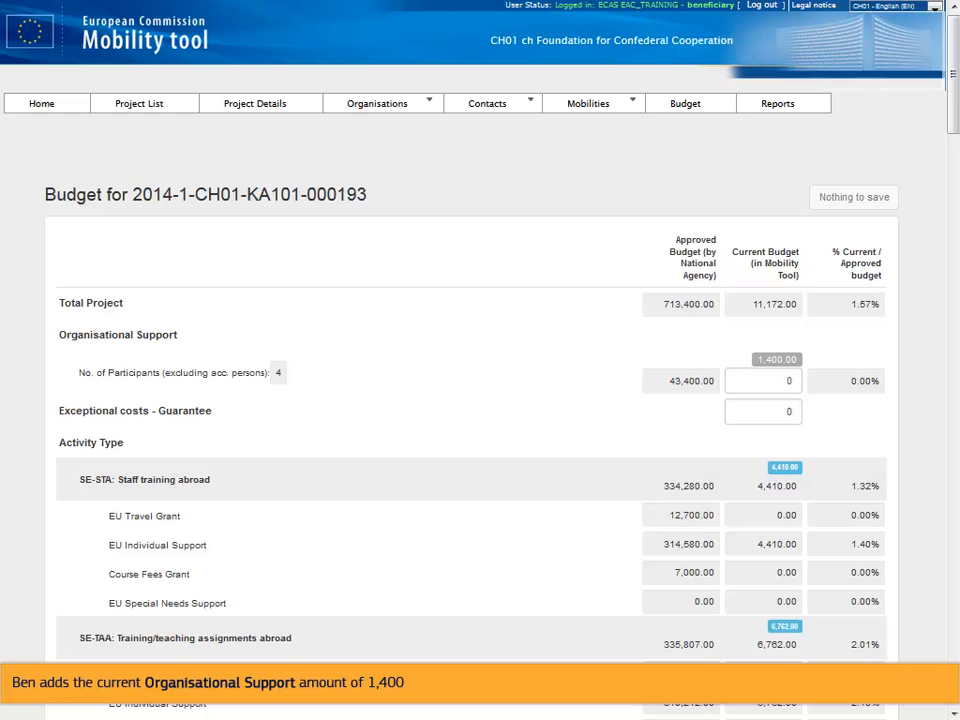
click(771, 384)
text(1400)
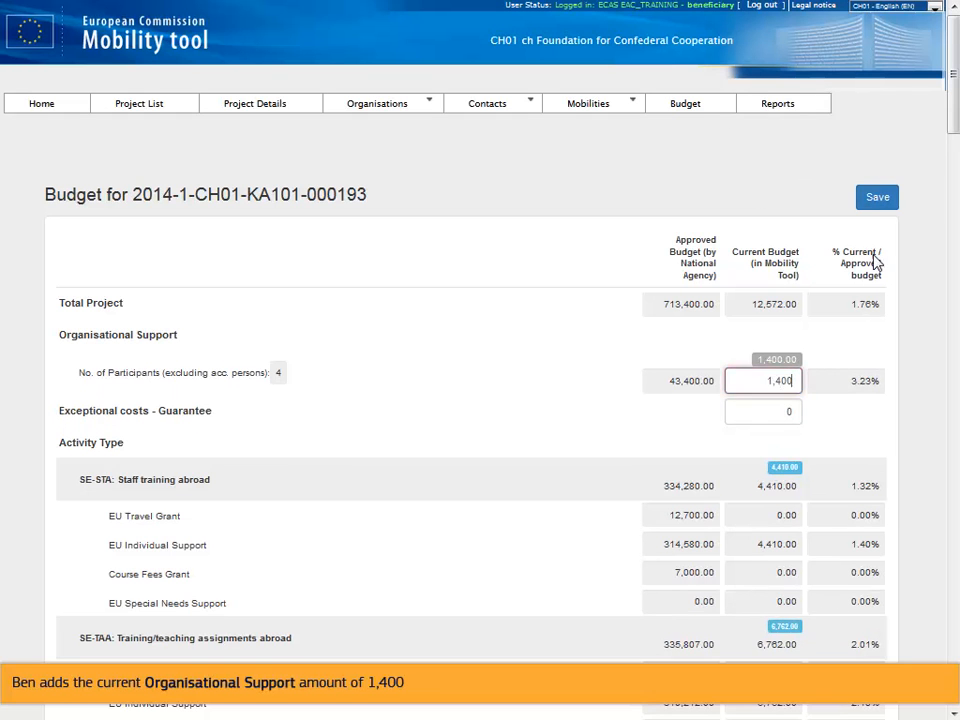
click(877, 197)
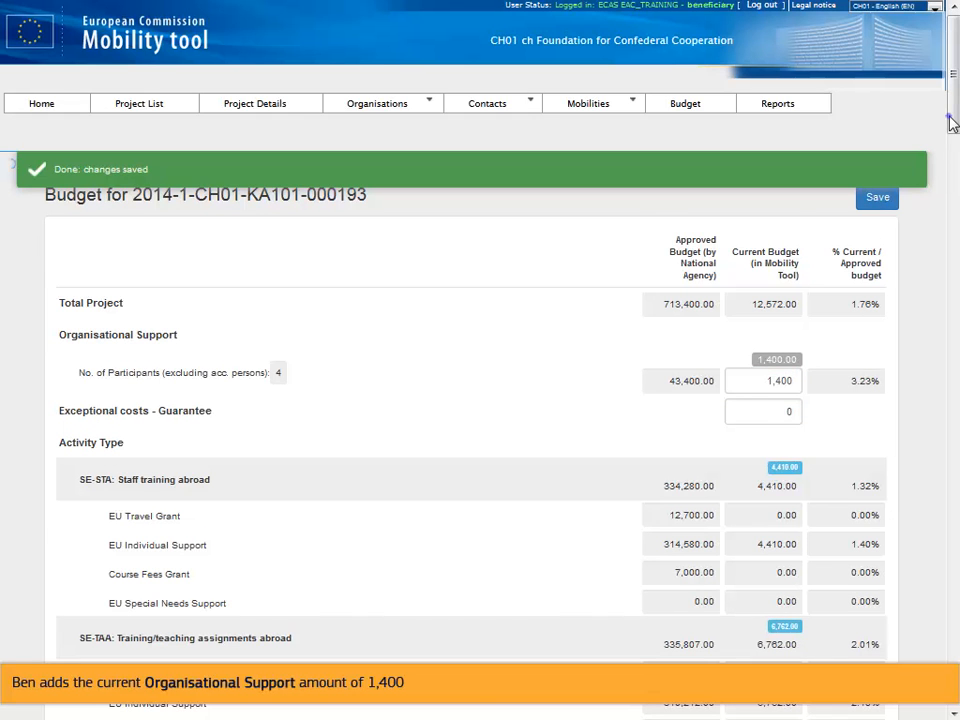
Step: Review the activity type amounts in the budget and the list of organisations in the project
scroll(952, 122, down, 3)
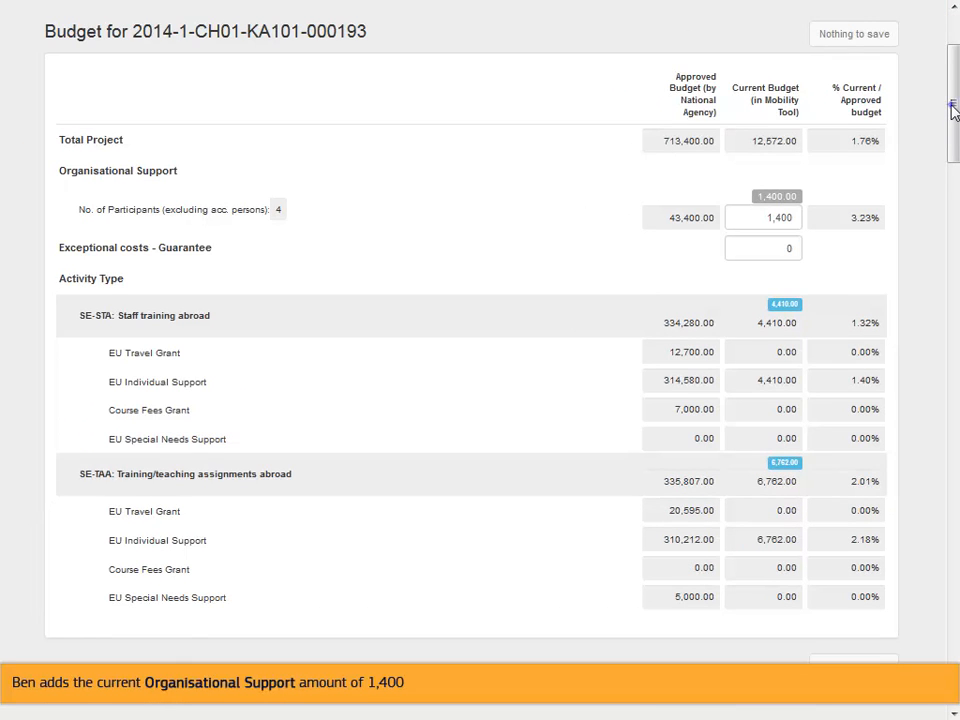
scroll(952, 112, up, 3)
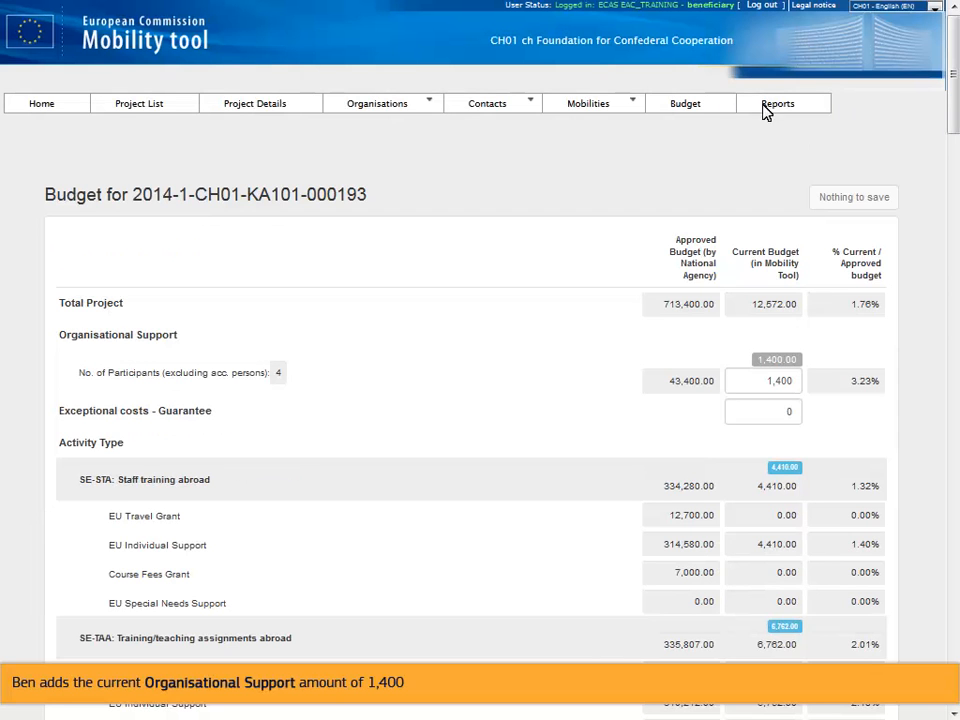
click(430, 110)
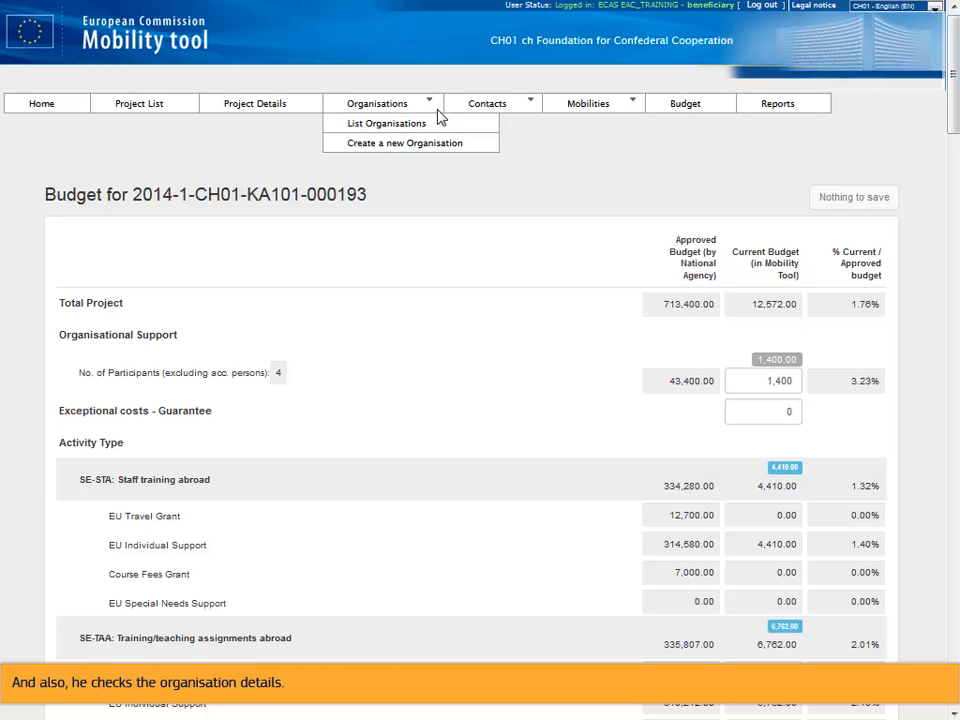
click(440, 118)
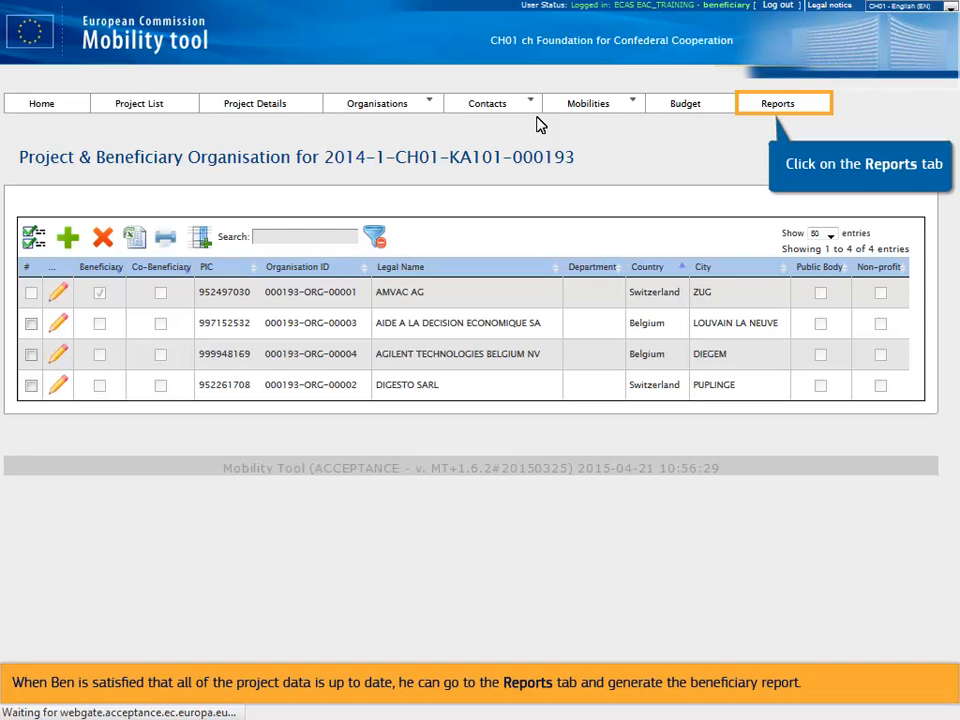
Step: Generate a new beneficiary report for the project and open its draft for editing
click(781, 110)
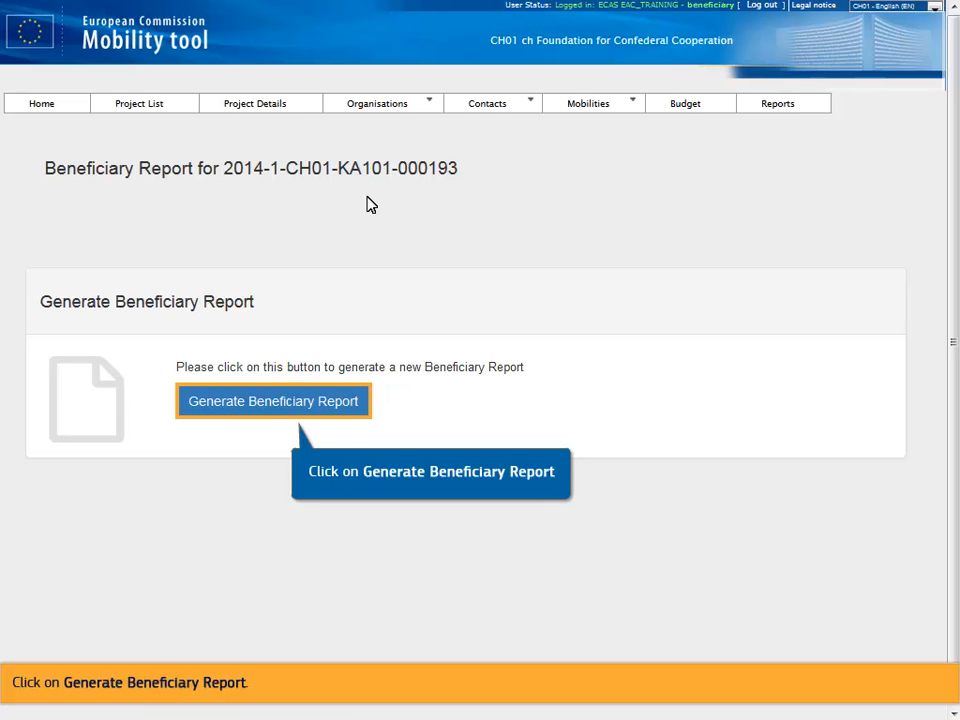
click(268, 410)
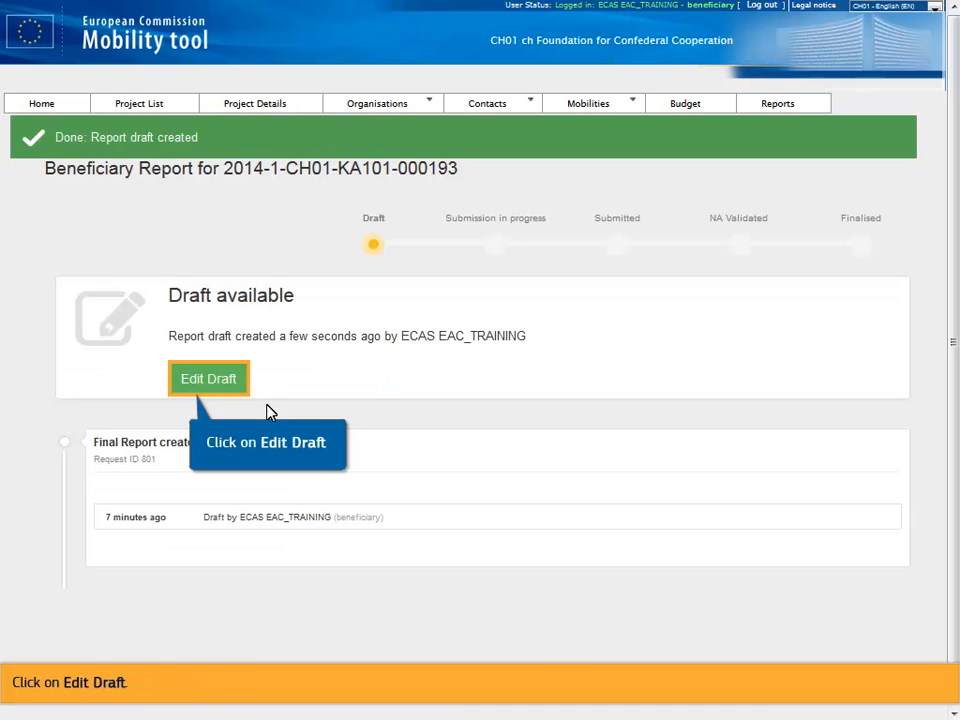
click(206, 390)
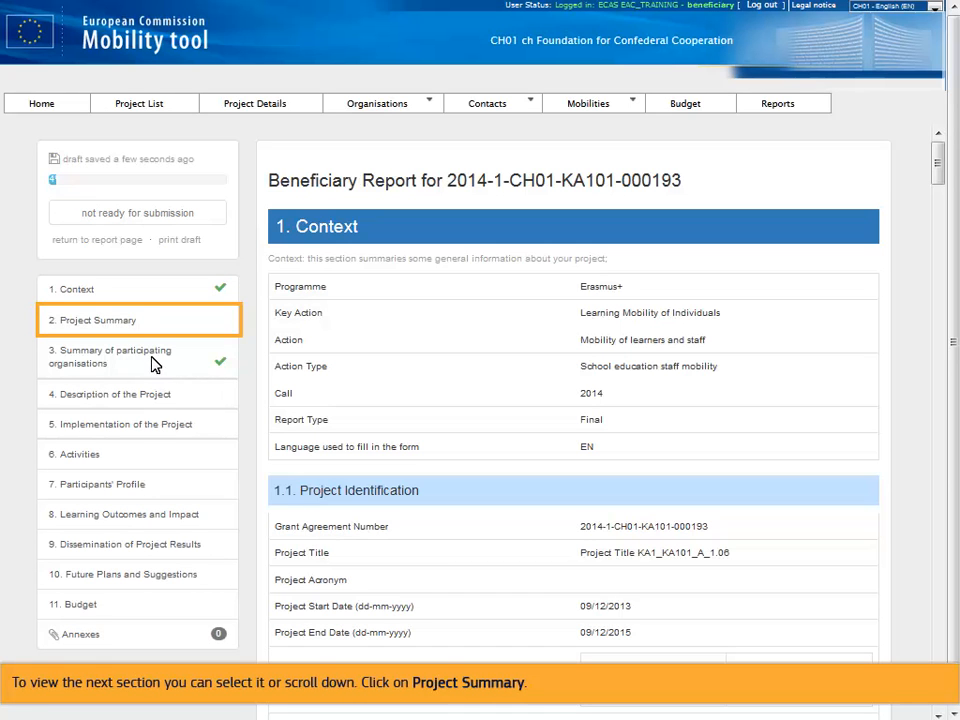
Step: Fill in the report's Project Summary with "Implementing Creative strategies into Science Teaching"
click(145, 320)
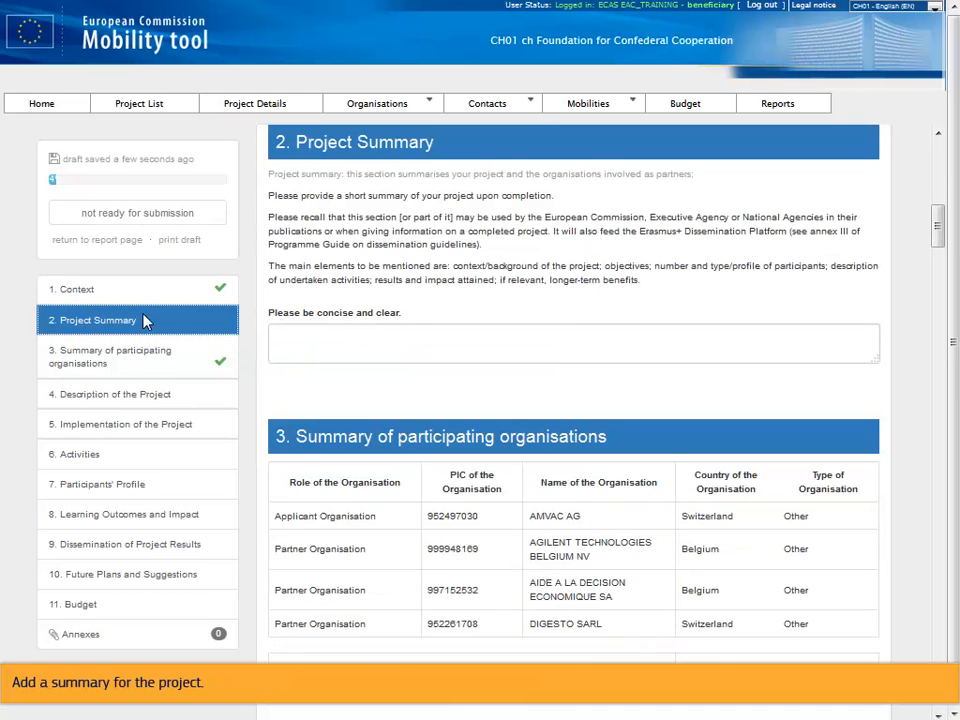
click(288, 342)
text(Implementing Creative strategies into Science Teaching)
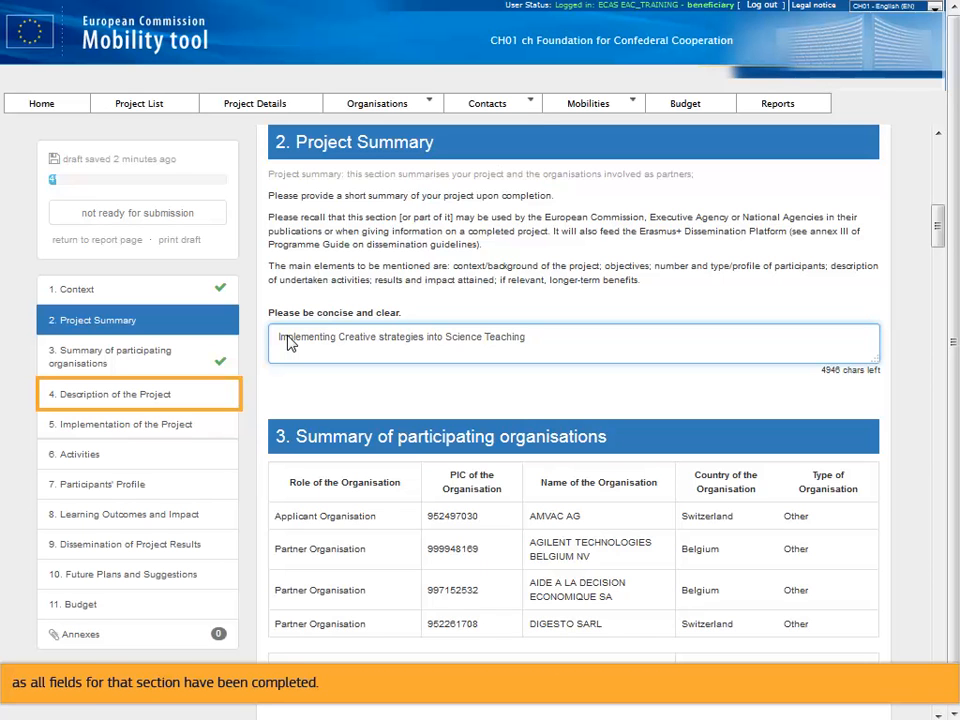
Step: Examine the report's Description of the Project section and the tables of its Budget section
click(145, 396)
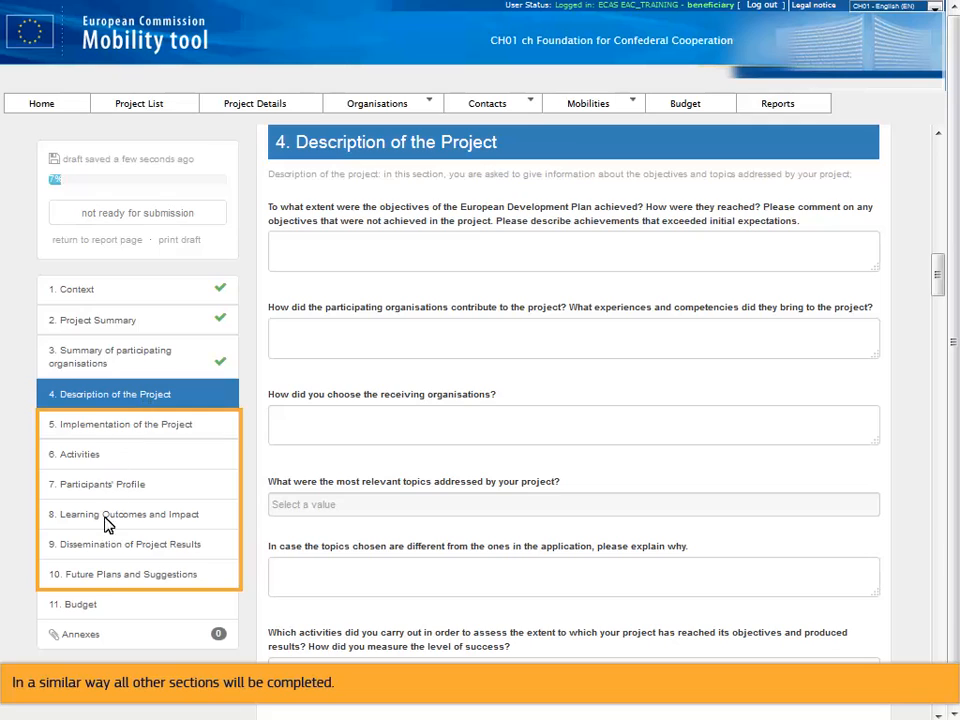
click(104, 606)
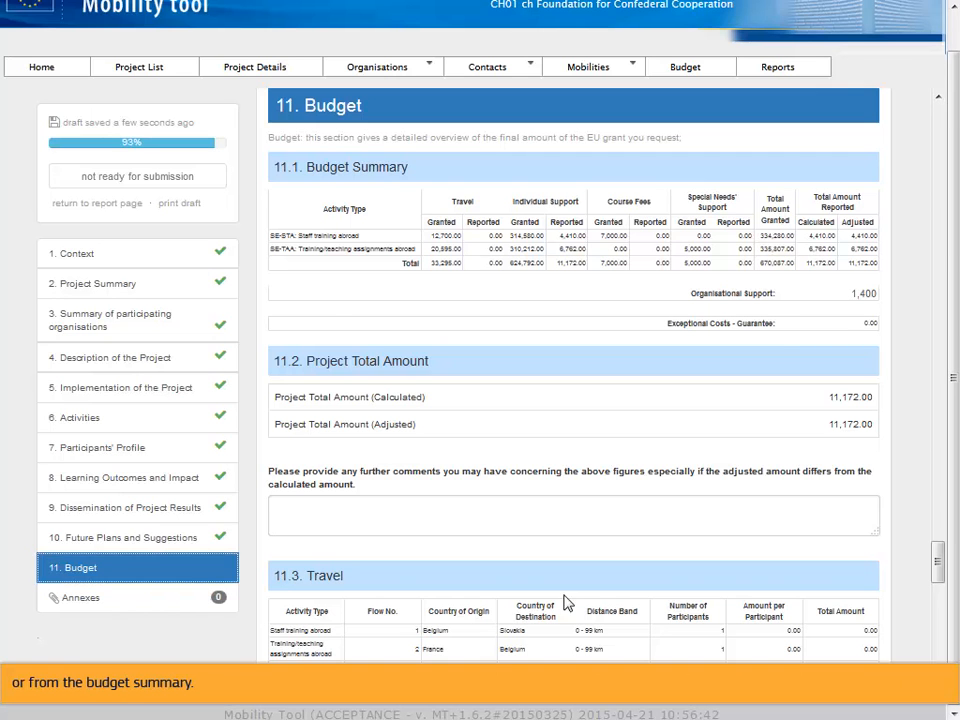
scroll(936, 553, down, 5)
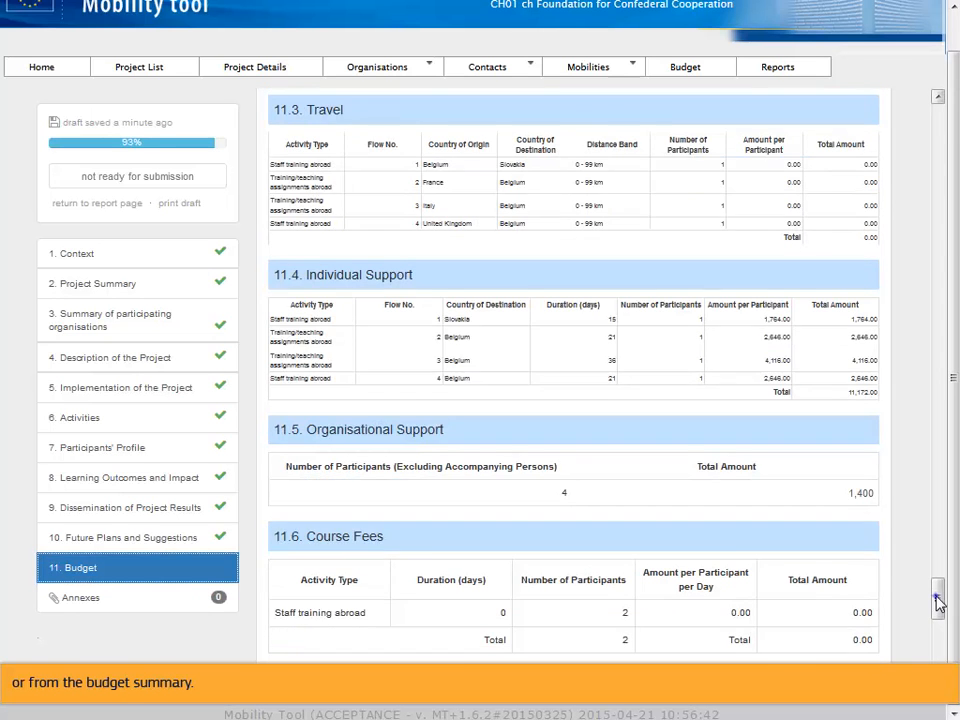
scroll(936, 602, down, 5)
scroll(936, 621, up, 10)
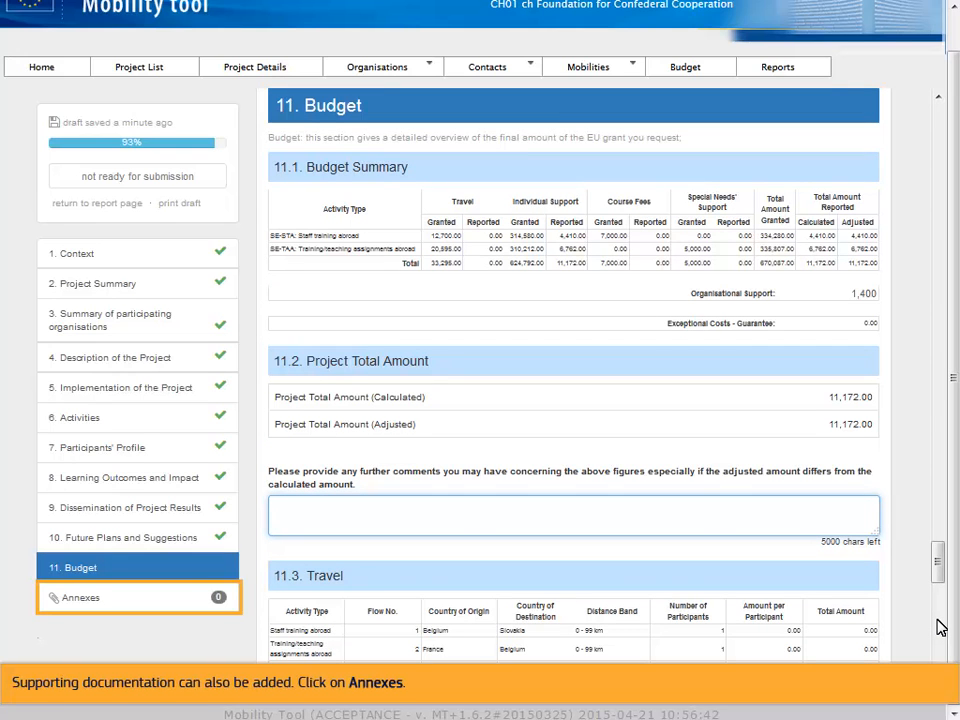
Step: Upload TEST.docx from the Document folder to the report's annexes
click(160, 598)
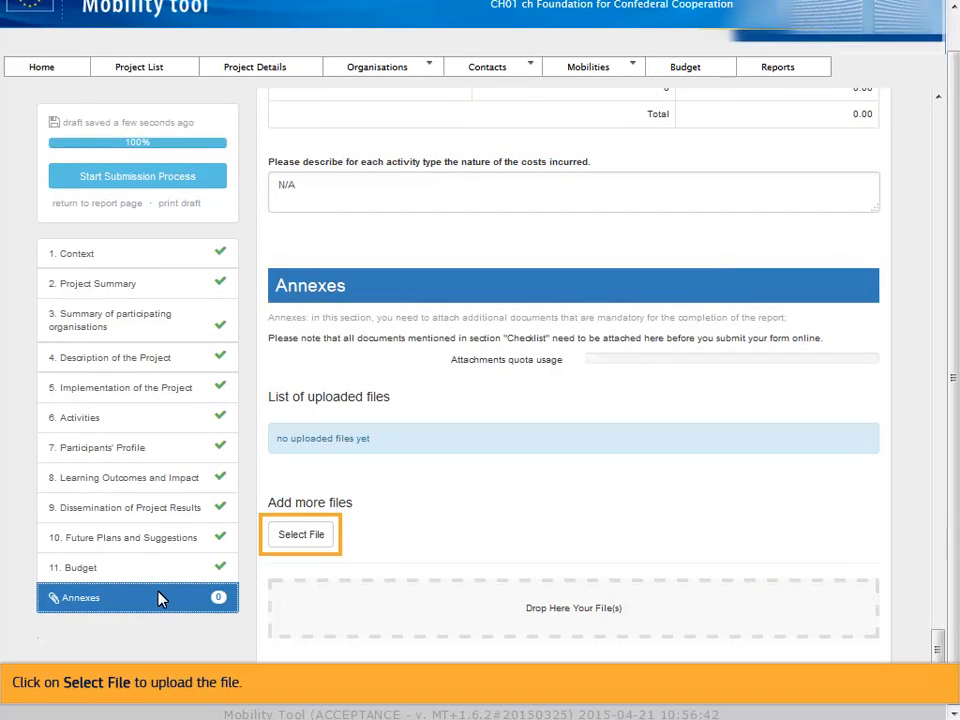
click(302, 540)
click(320, 179)
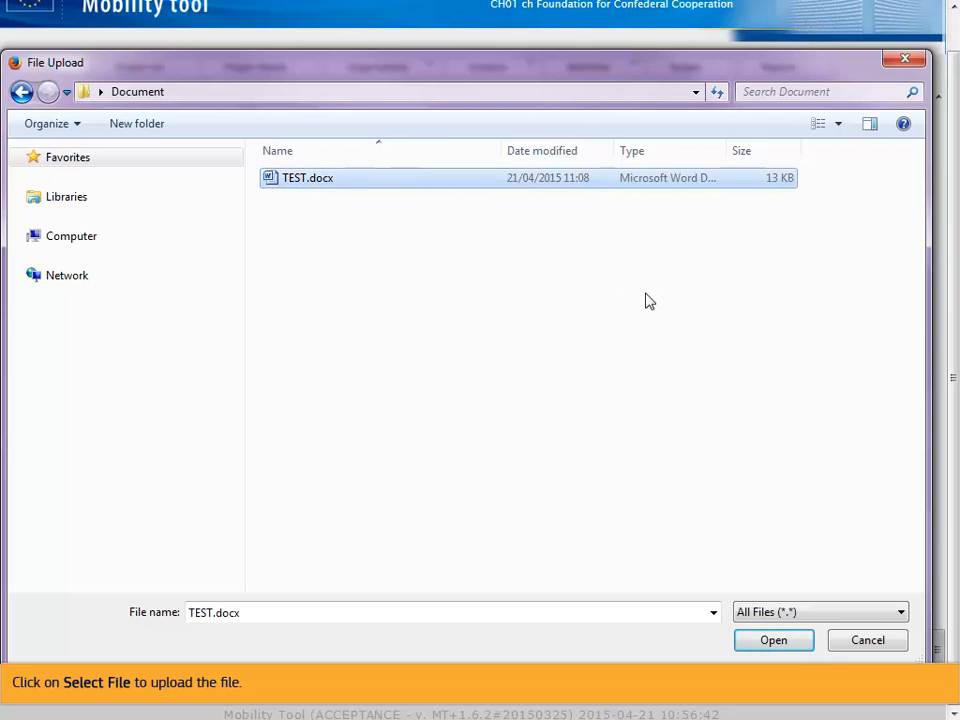
click(755, 638)
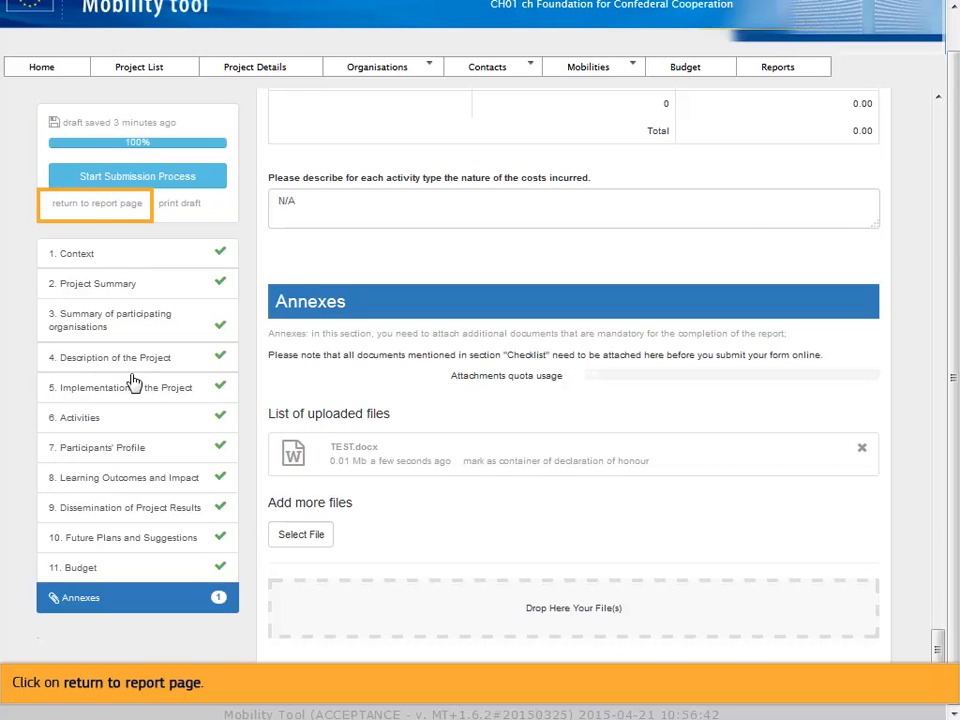
Step: Go back to the report page, continue editing the draft and print all of its pages in one copy
click(100, 212)
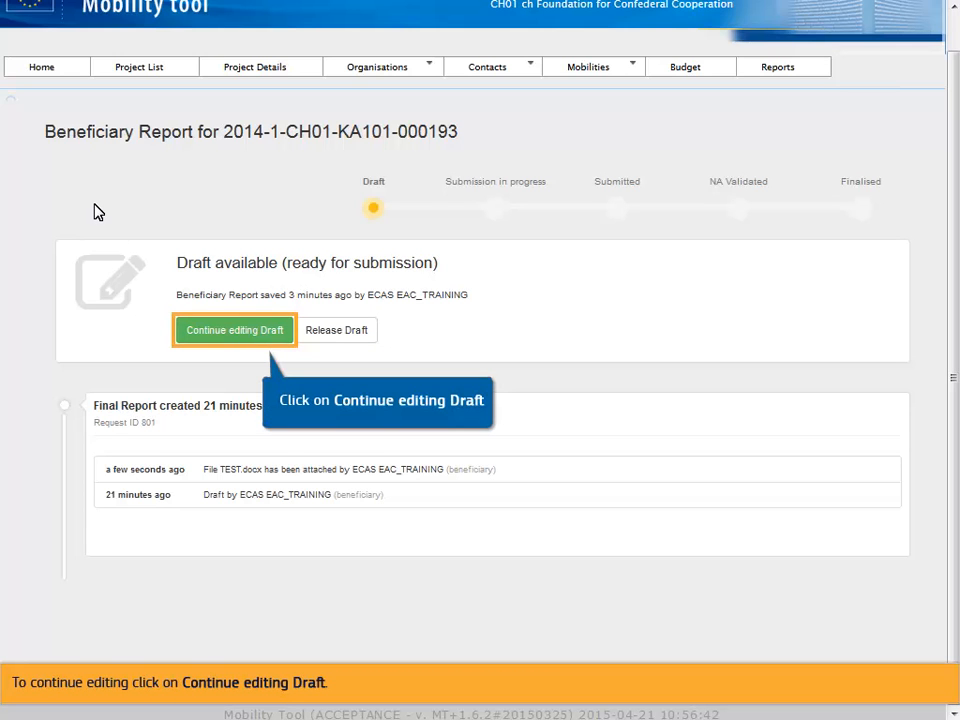
click(230, 331)
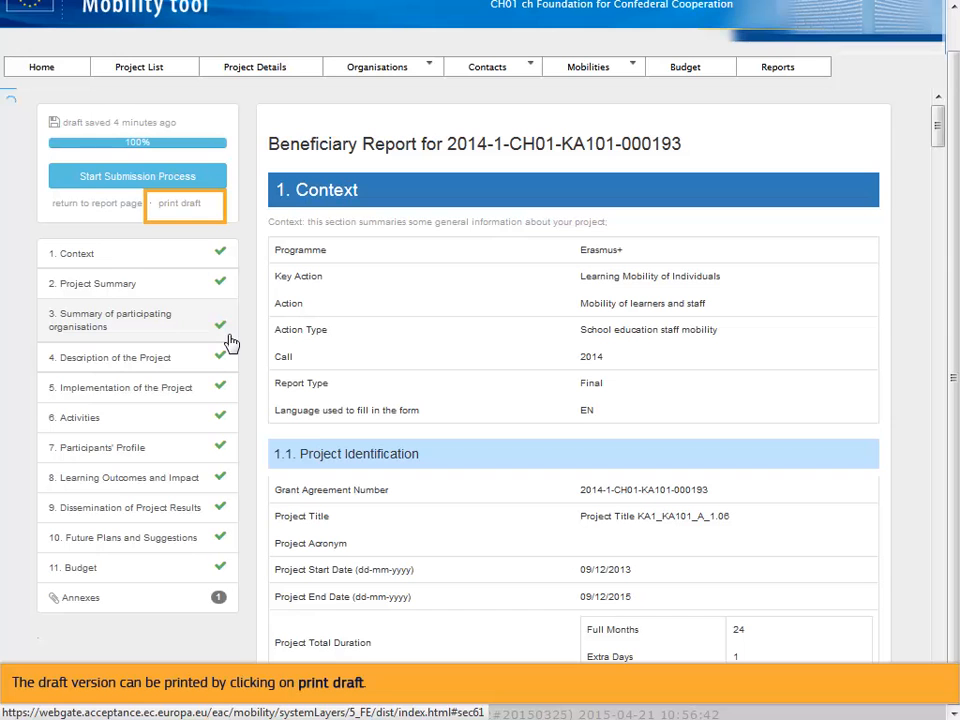
click(178, 208)
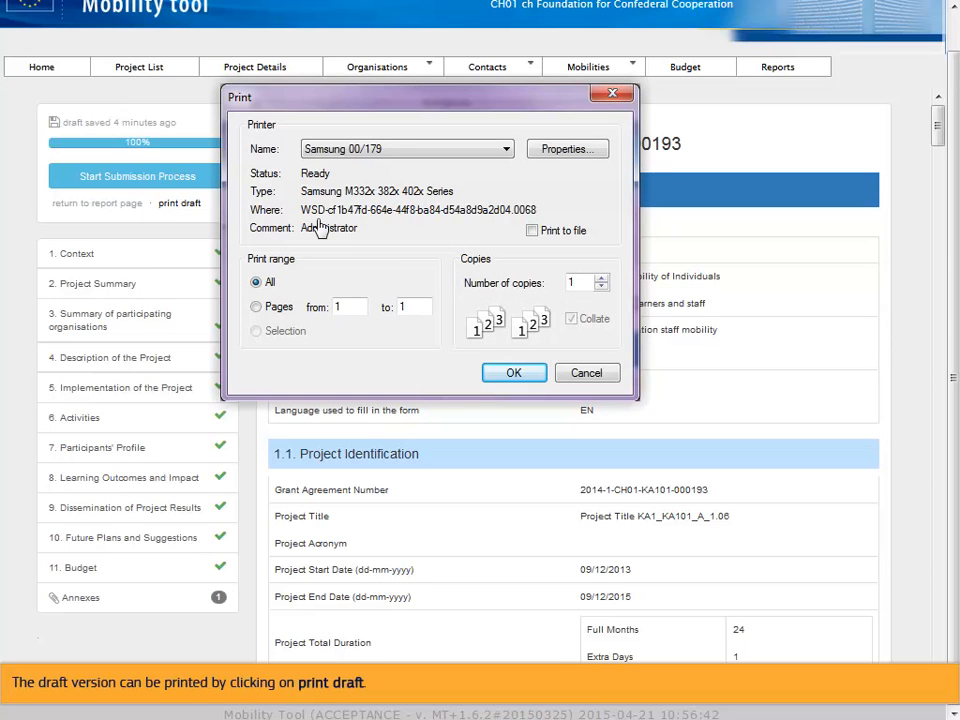
click(509, 373)
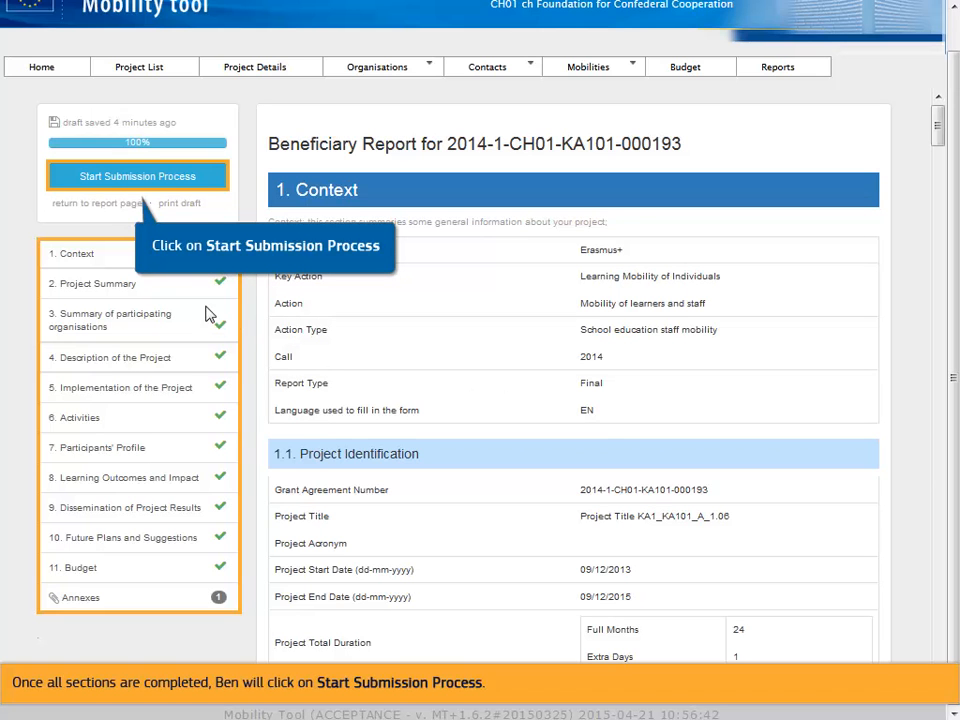
Step: Start the submission process and save the Declaration of Honour form as DeclarationOfHonour.pdf in the PDF folder
click(146, 182)
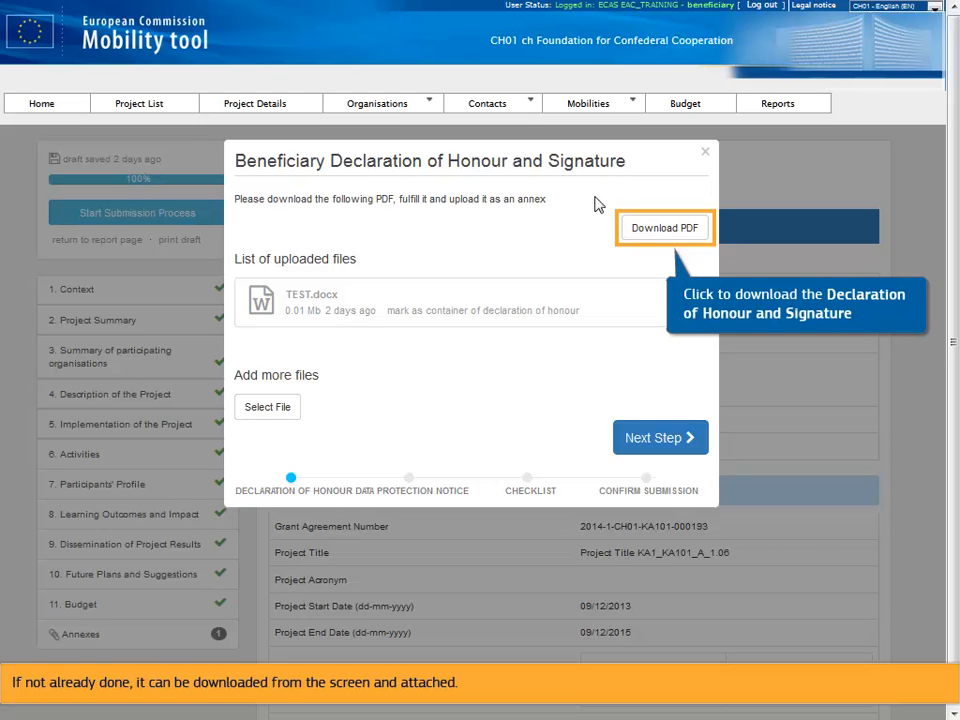
click(660, 228)
click(485, 427)
click(671, 519)
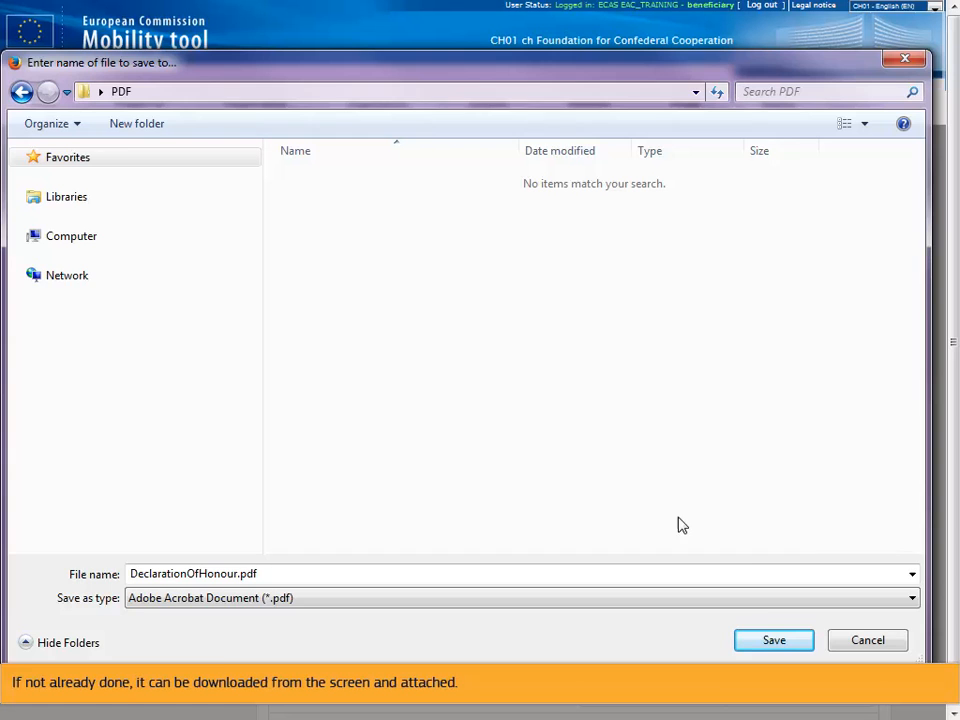
click(768, 641)
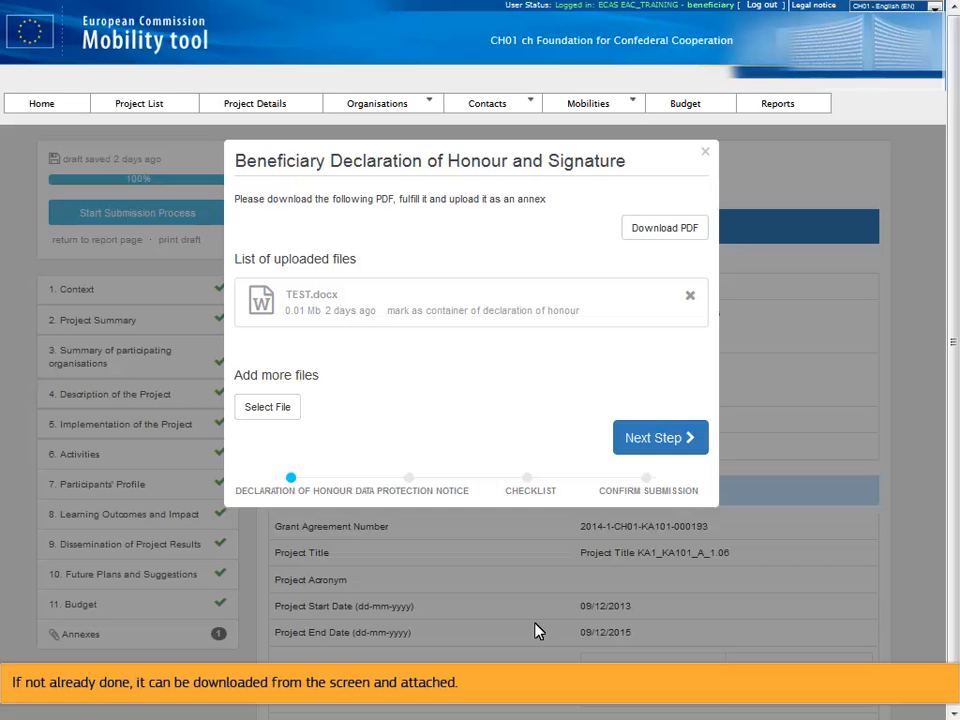
Step: Upload DeclarationOfHonour.pdf to the submission's files and accept the Data Protection Notice
click(272, 408)
click(352, 180)
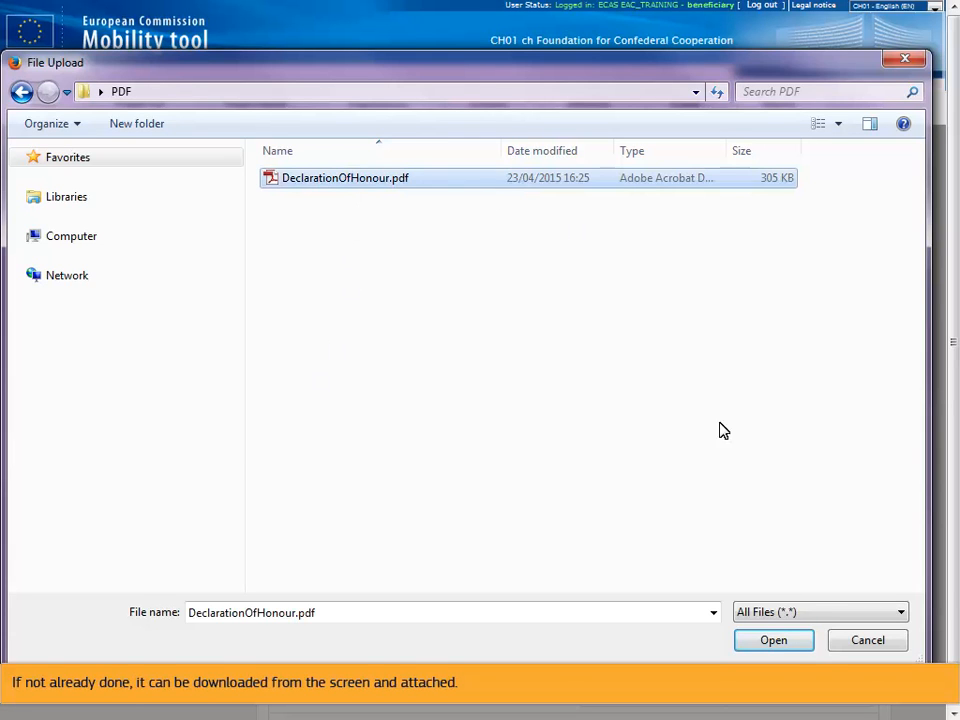
click(751, 640)
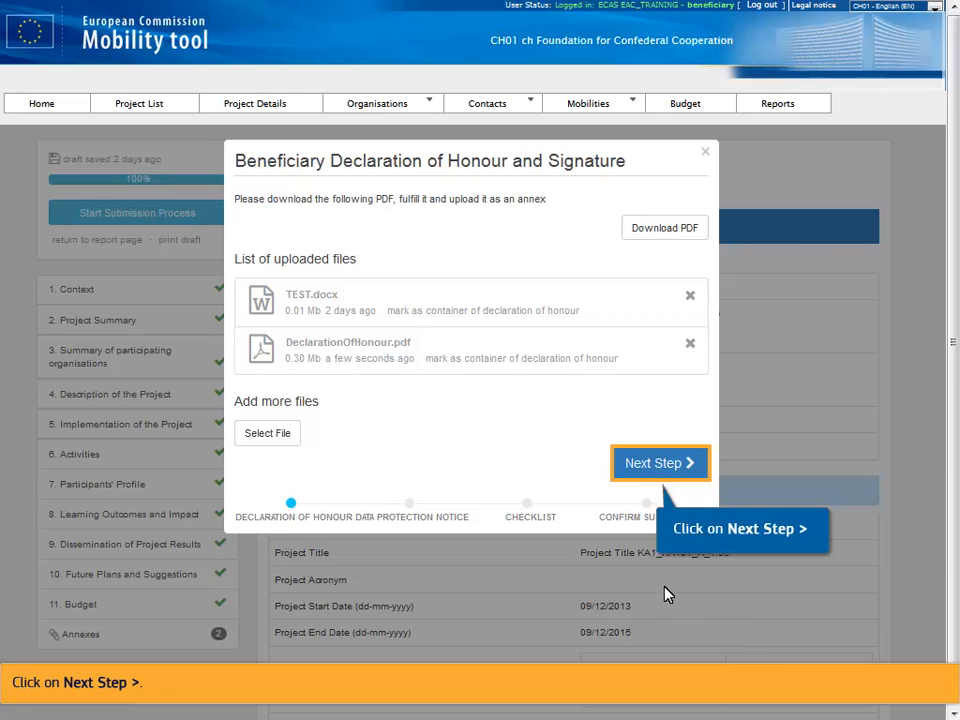
click(645, 477)
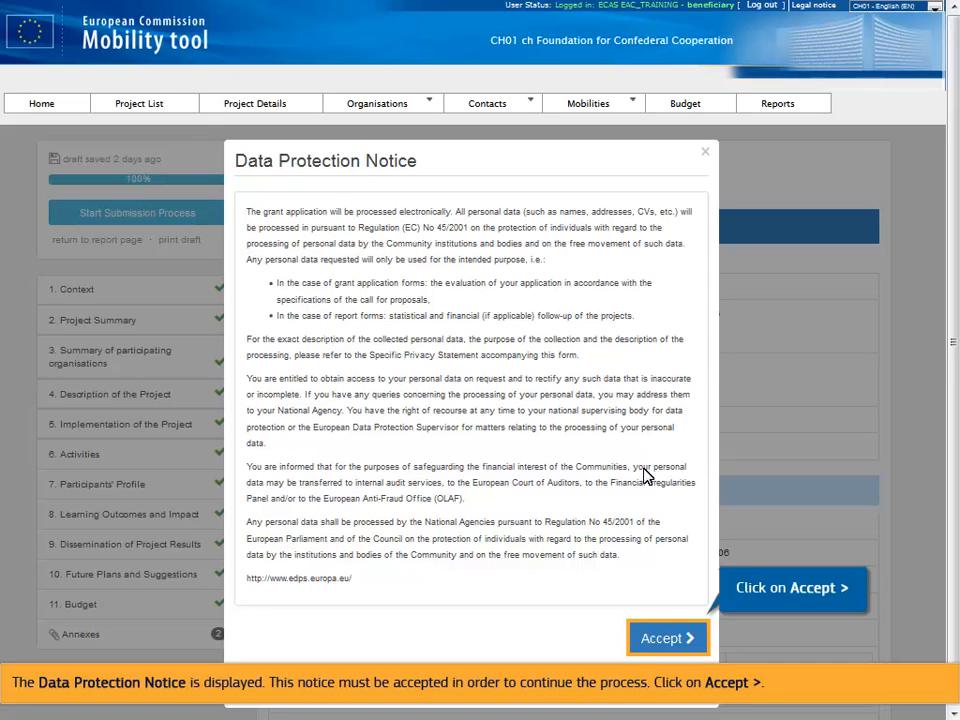
click(662, 637)
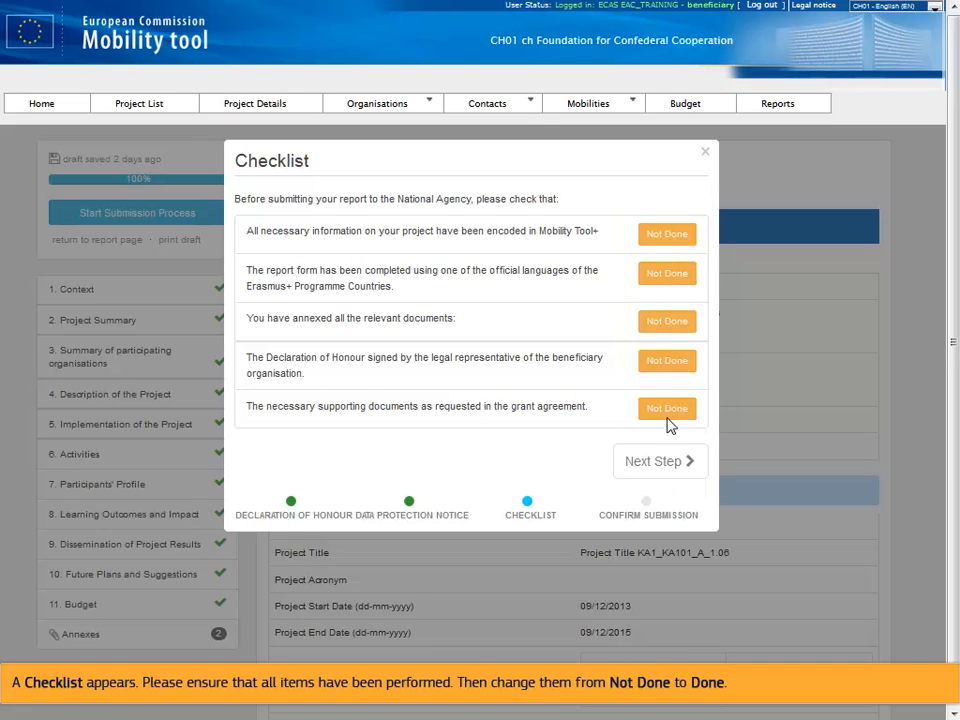
Step: Mark all five submission checklist items as Done and submit the beneficiary report
click(668, 238)
click(667, 278)
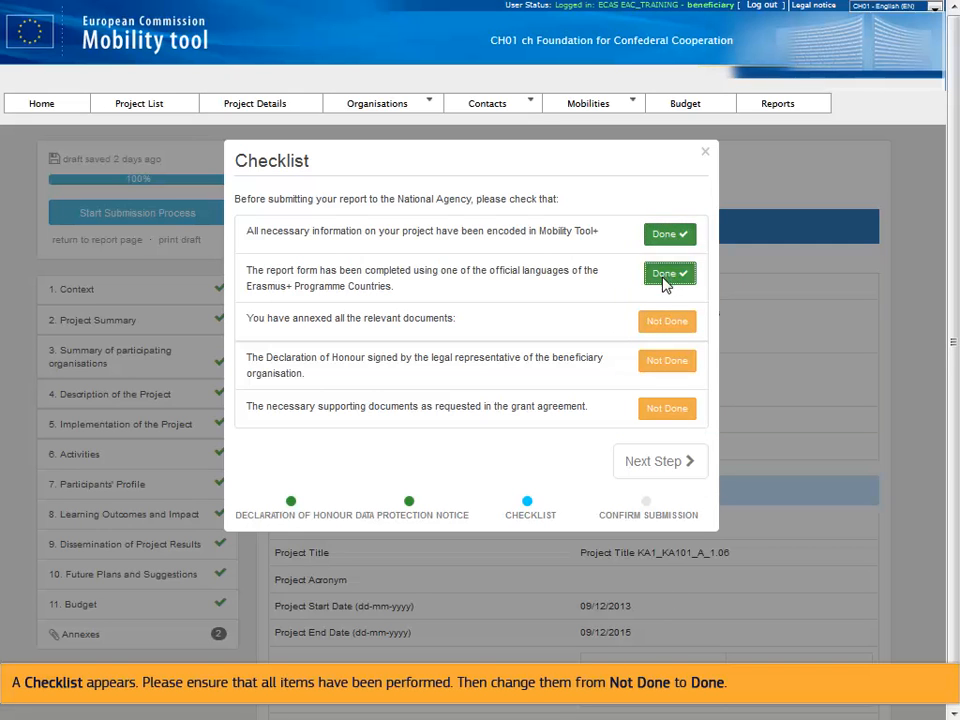
click(664, 321)
click(662, 368)
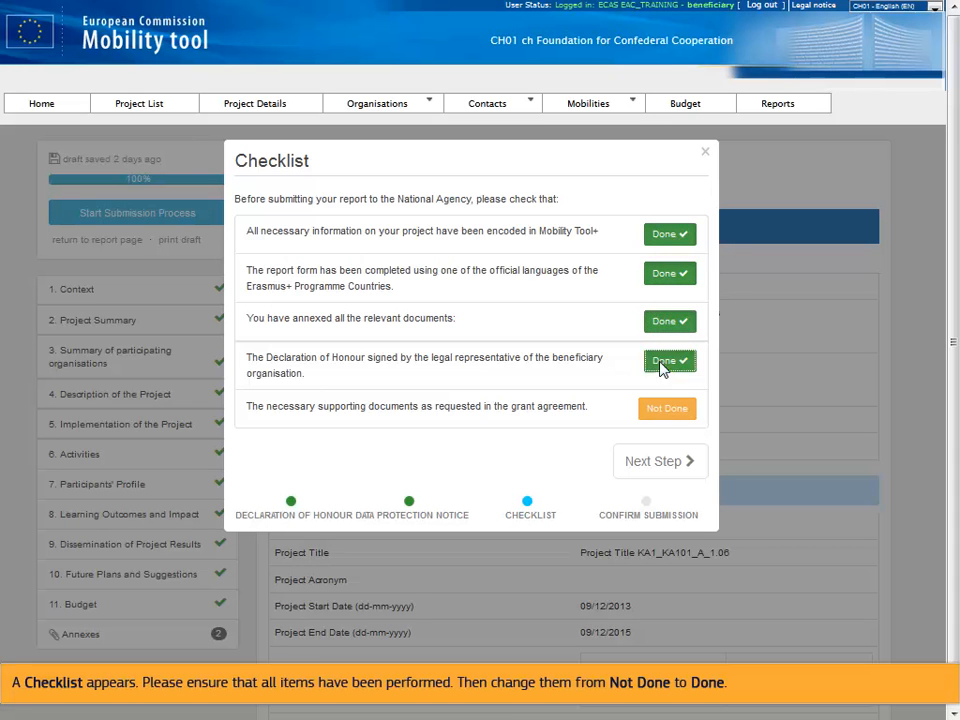
click(666, 411)
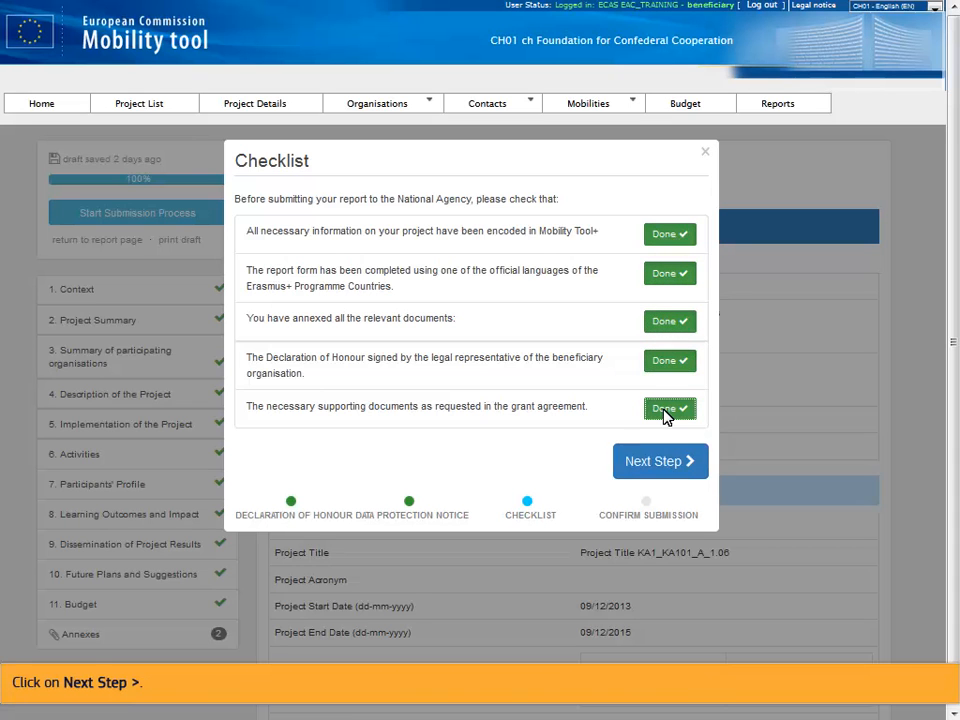
click(660, 461)
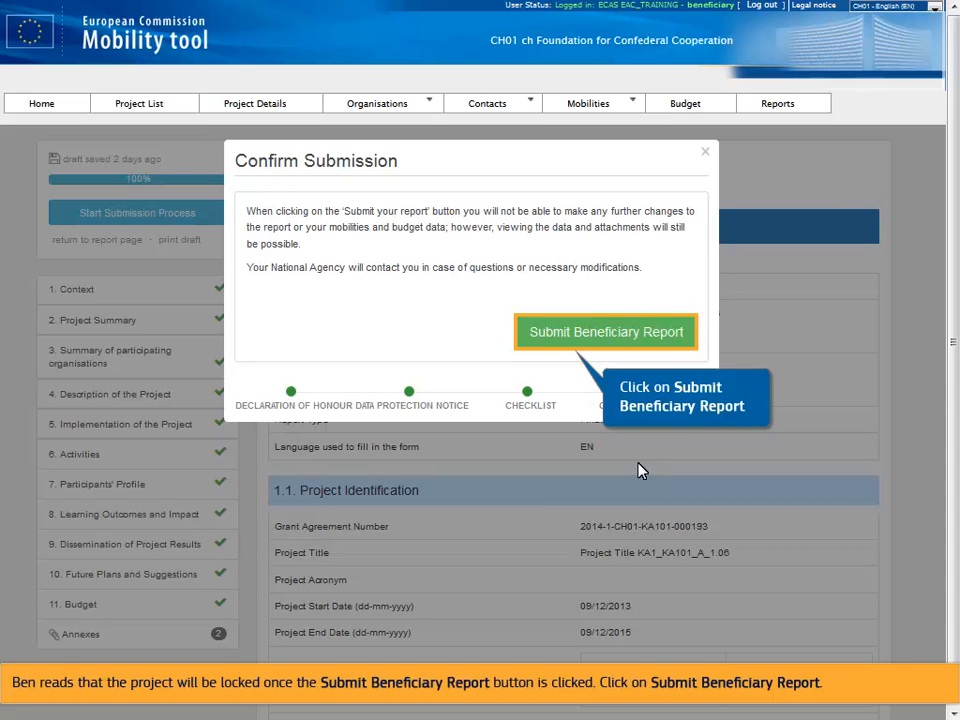
click(547, 337)
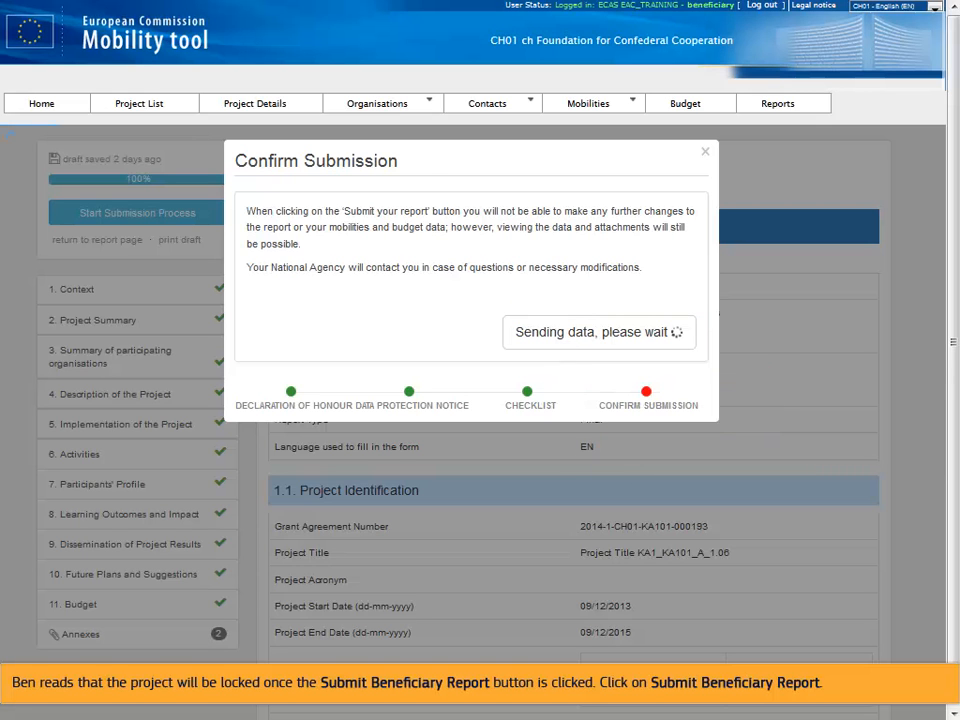